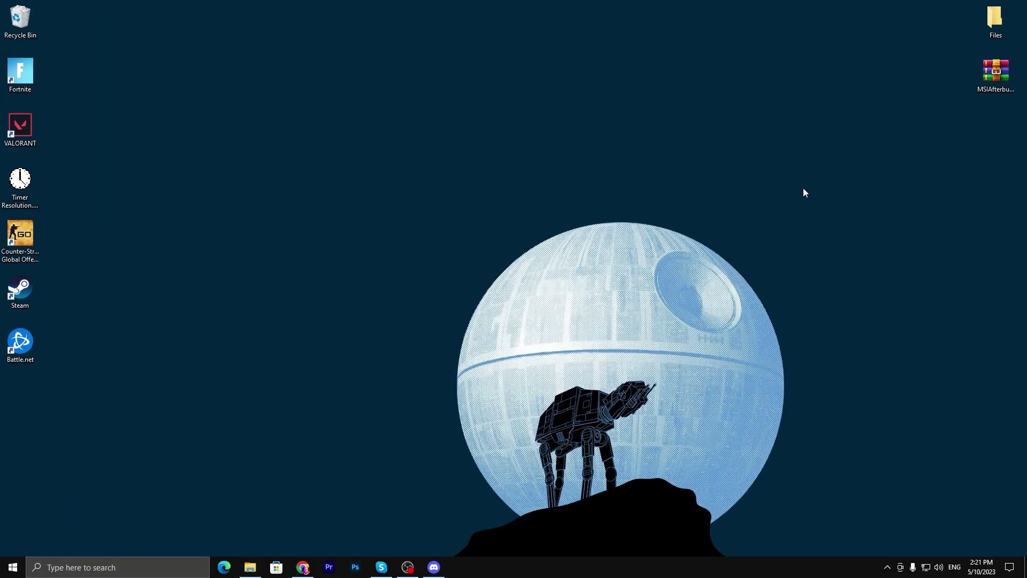
- Move the MSIAfterburnerSetup.zip icon from the desktop's right edge toward its centre
drag(997, 73, 427, 132)
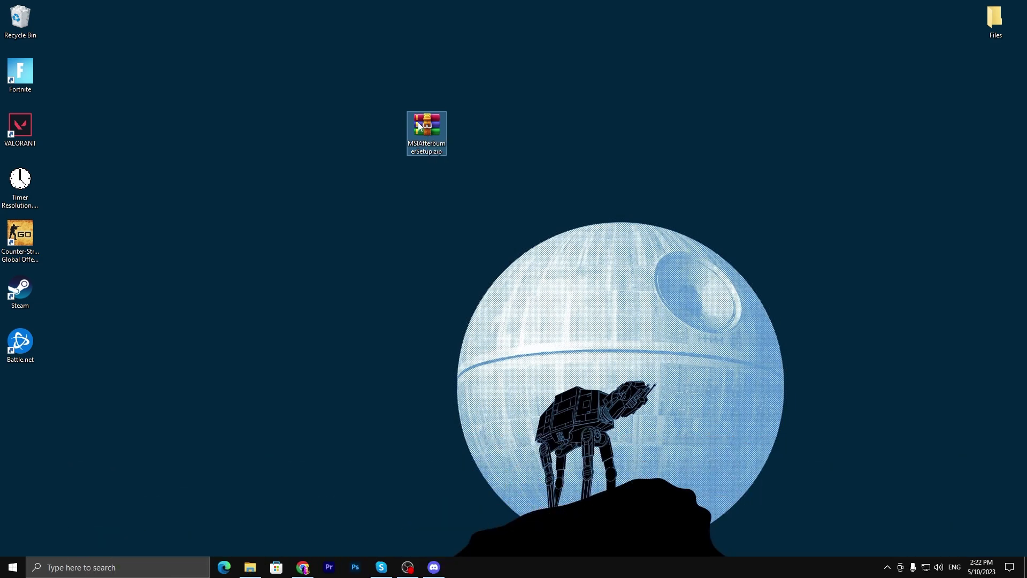
- Extract the zip into an MSIAfterburnerSetup folder beside it and open that folder
right_click(428, 132)
click(468, 202)
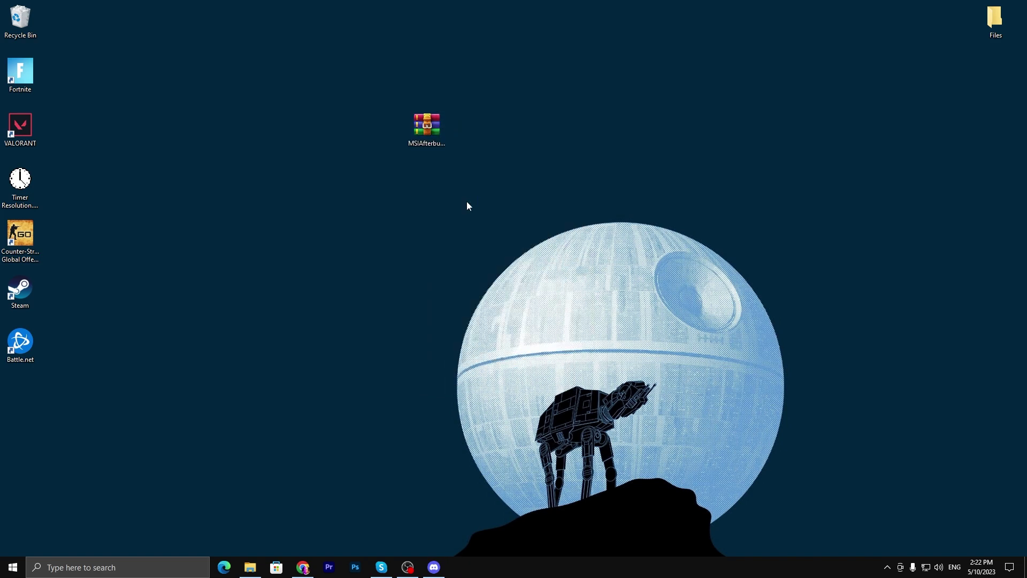
drag(20, 395, 468, 133)
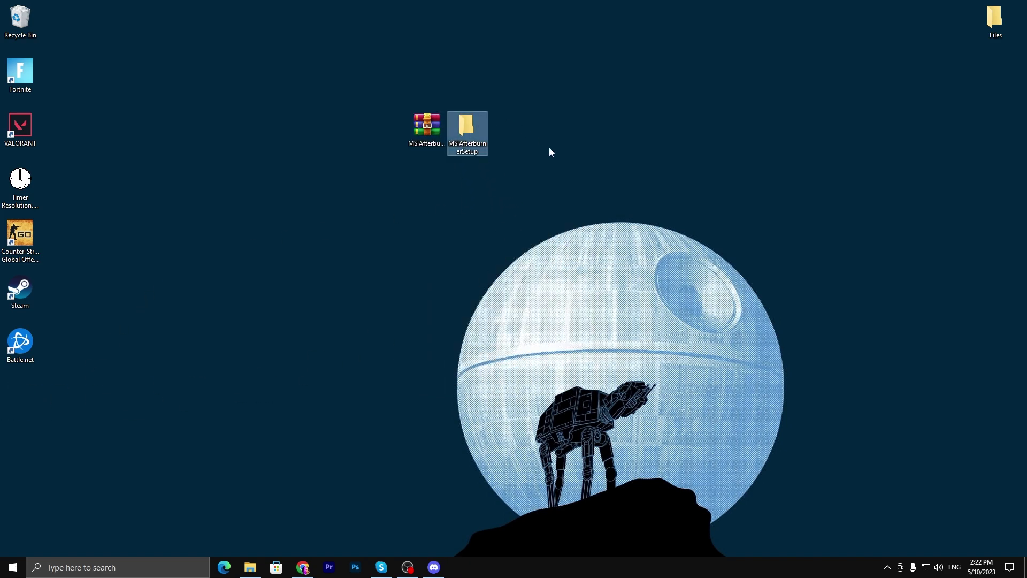
double_click(481, 131)
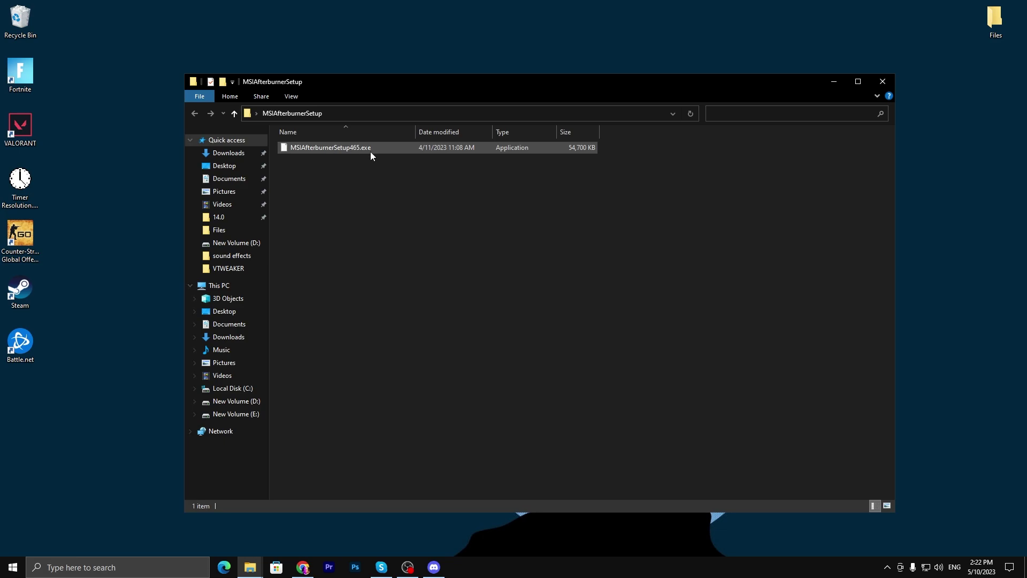
- Launch MSIAfterburnerSetup465.exe with English as the installer language
click(313, 147)
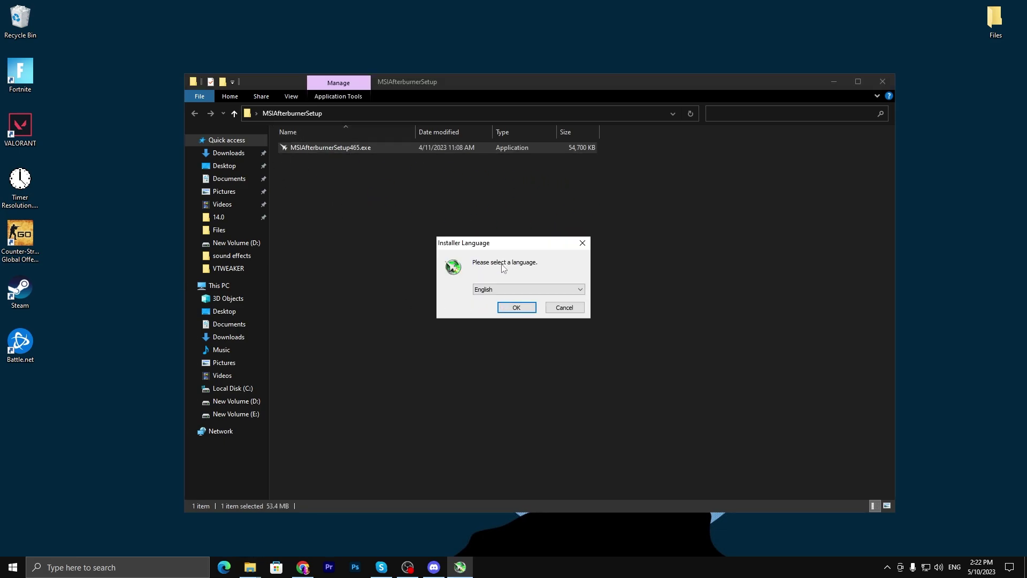
click(514, 311)
click(572, 368)
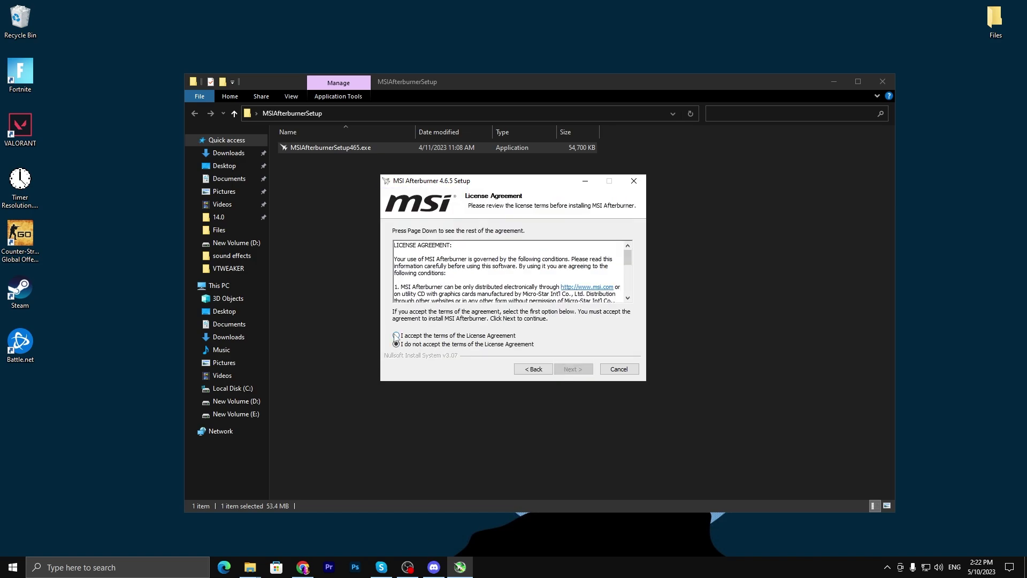
- Accept the license, keep the default install location and start installing MSI Afterburner
click(409, 336)
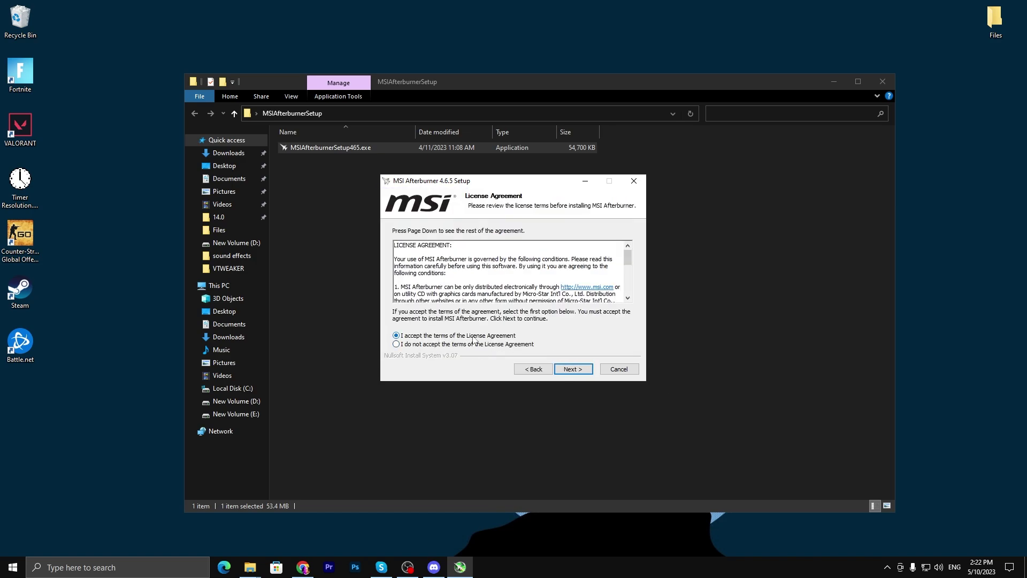
click(571, 368)
click(571, 370)
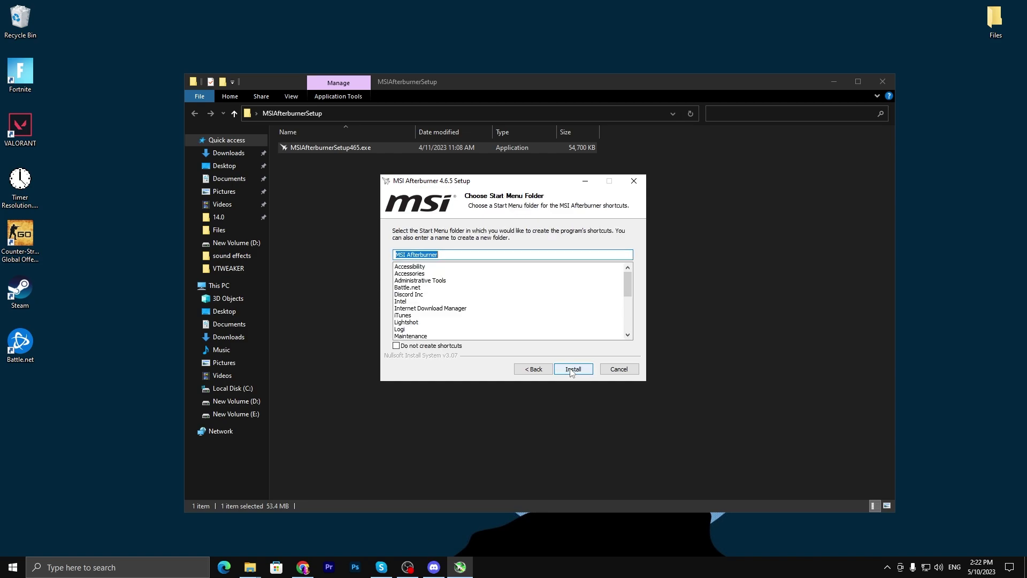
click(571, 371)
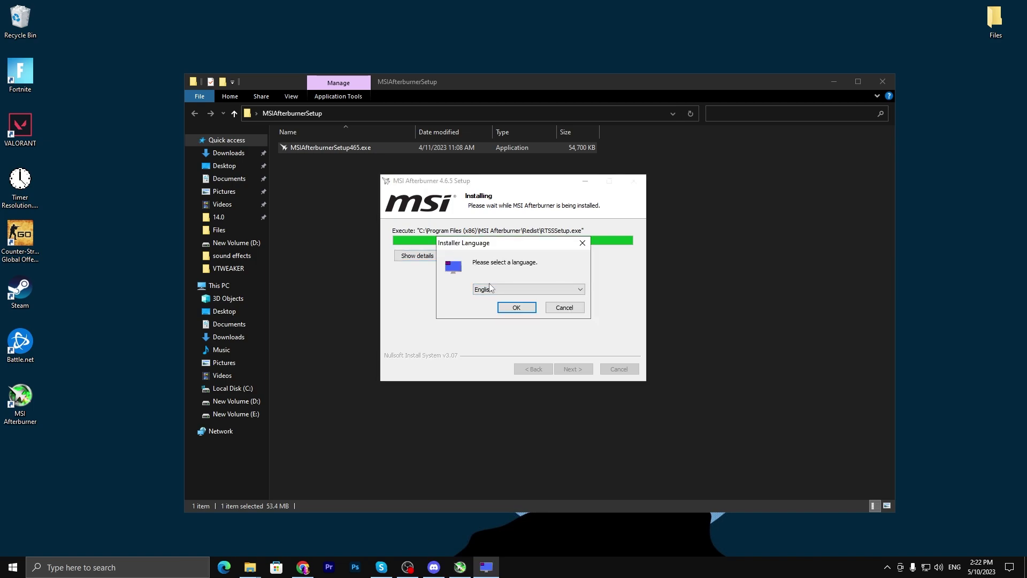
- Install RivaTuner Statistics Server in English with its license accepted
click(516, 308)
click(573, 369)
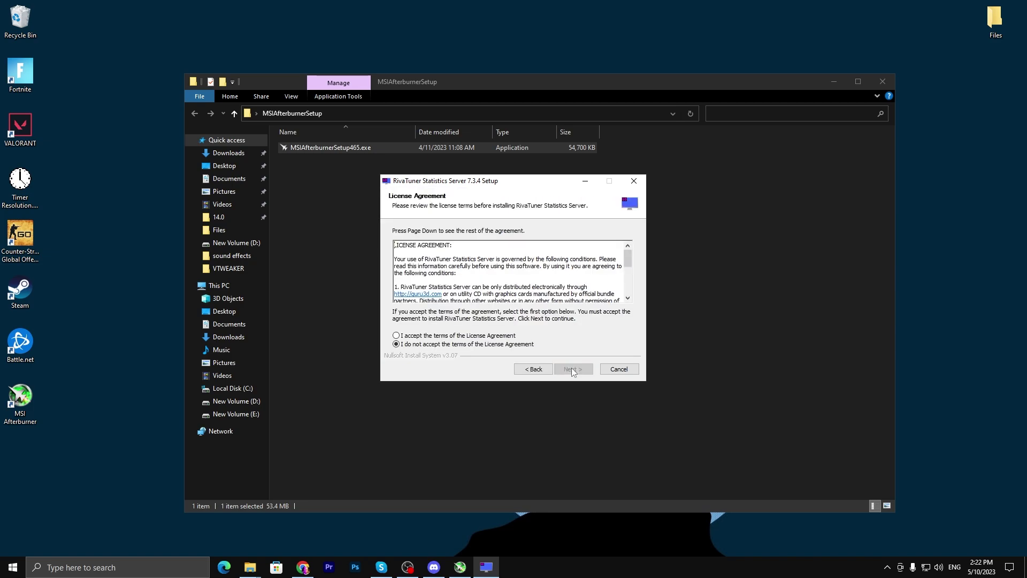
click(461, 336)
click(573, 370)
click(574, 369)
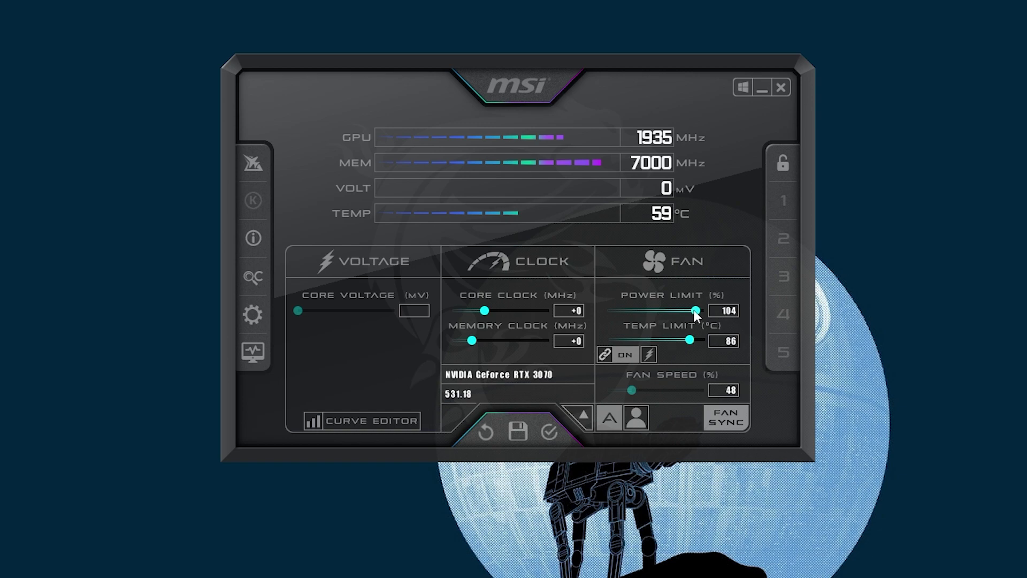
- Raise the power limit to 109% (temp limit 90 °C) and minimize Afterburner
drag(688, 310, 704, 310)
click(763, 88)
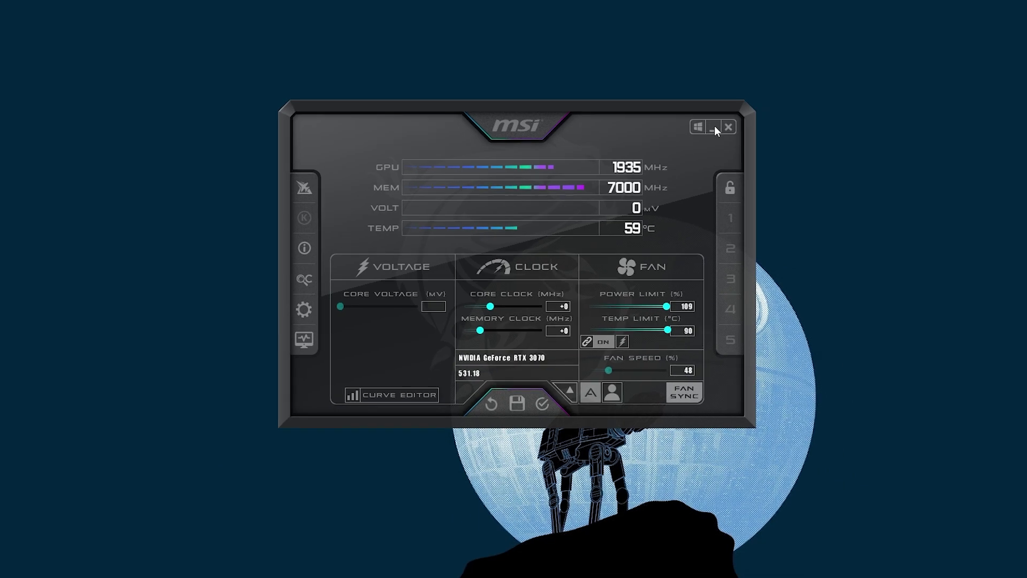
- Show and then close the taskbar's hidden tray icons popup
click(887, 568)
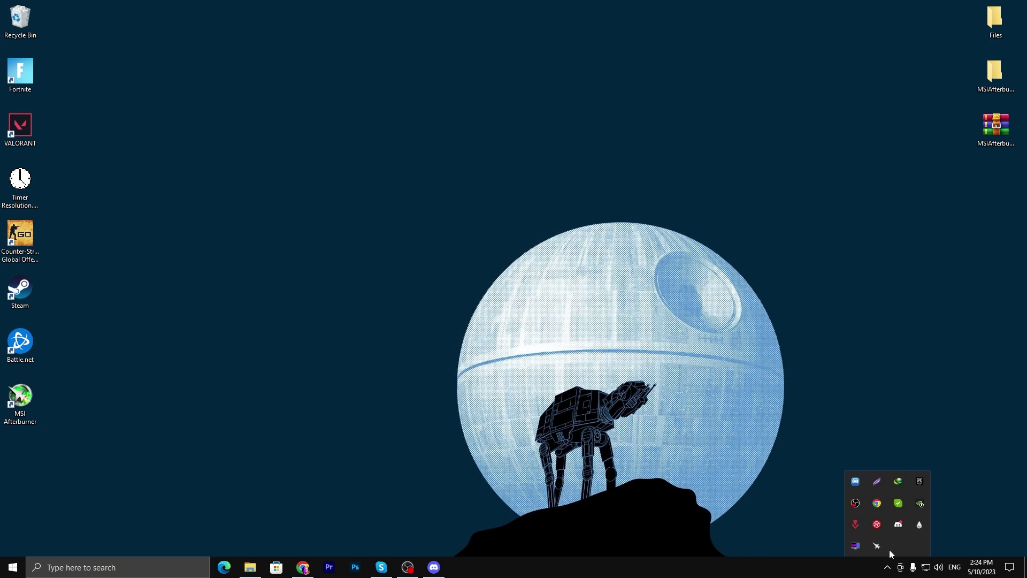
click(888, 568)
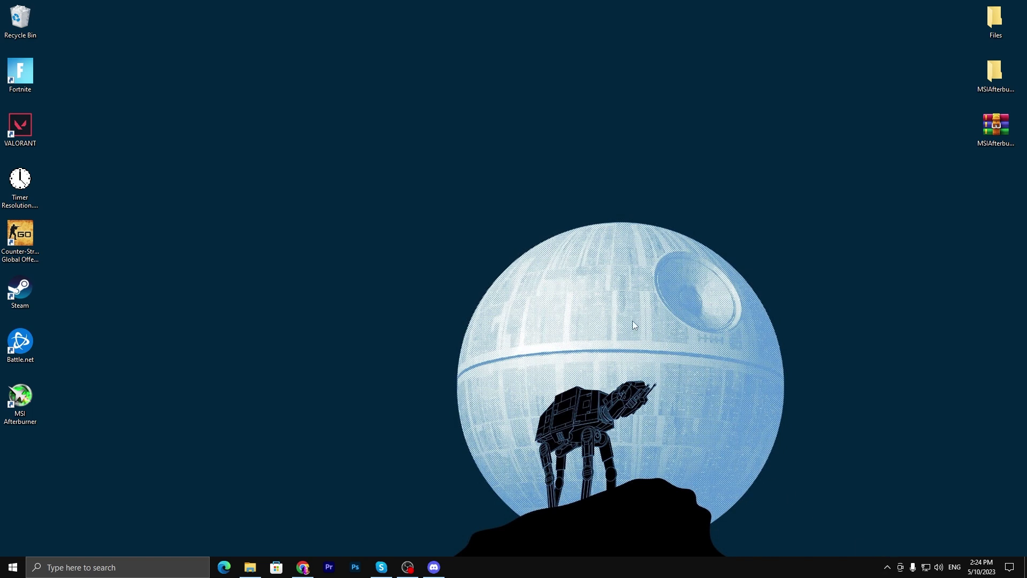
- In the GeForce Experience overlay's Performance panel, enable automatic tuning
key(alt+z)
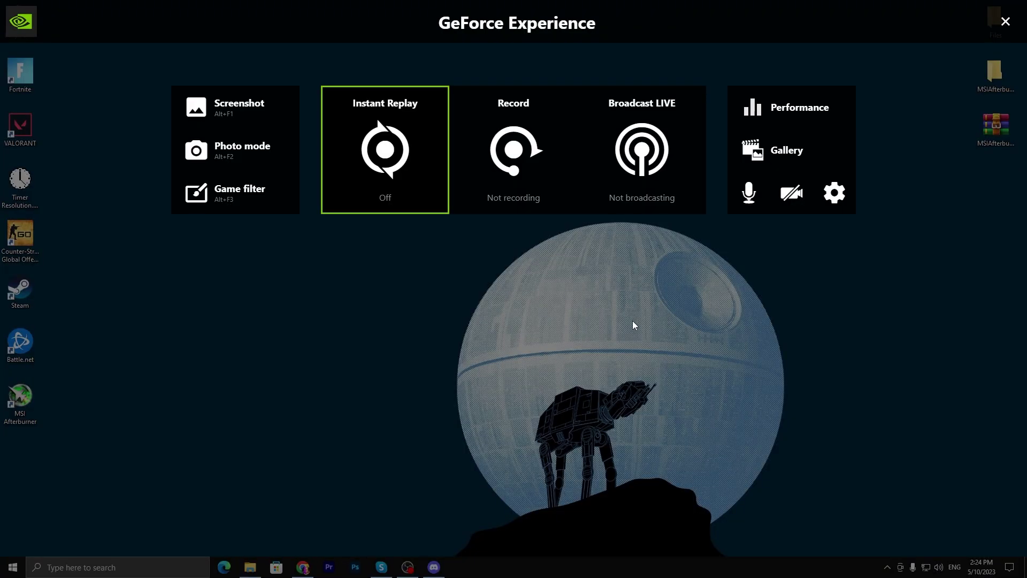
click(791, 107)
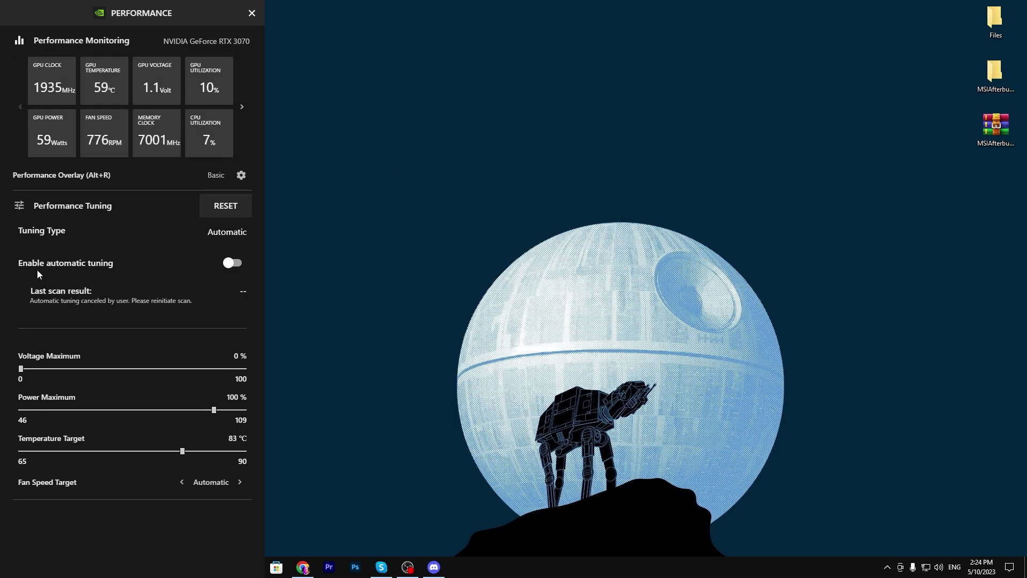
click(231, 263)
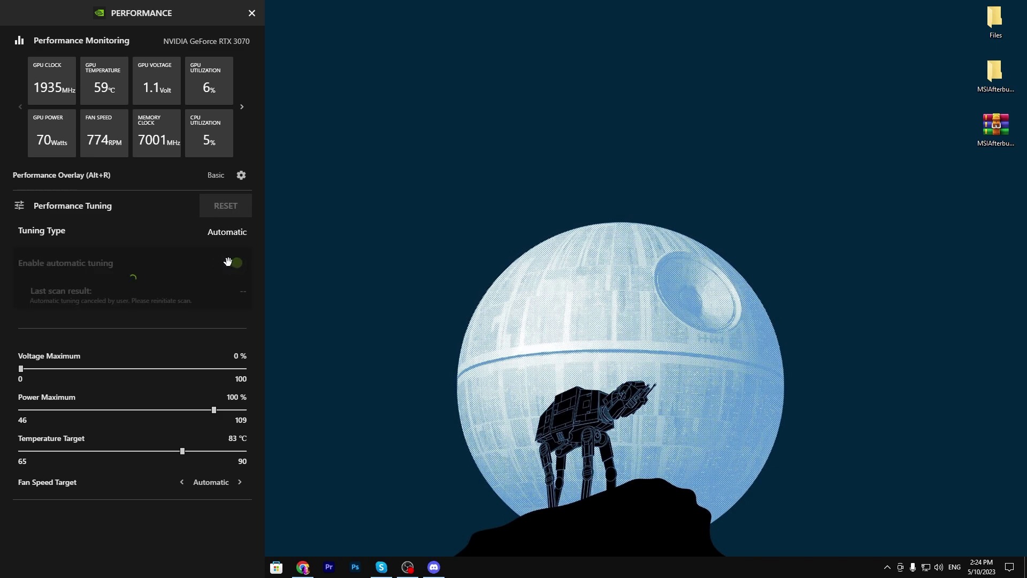